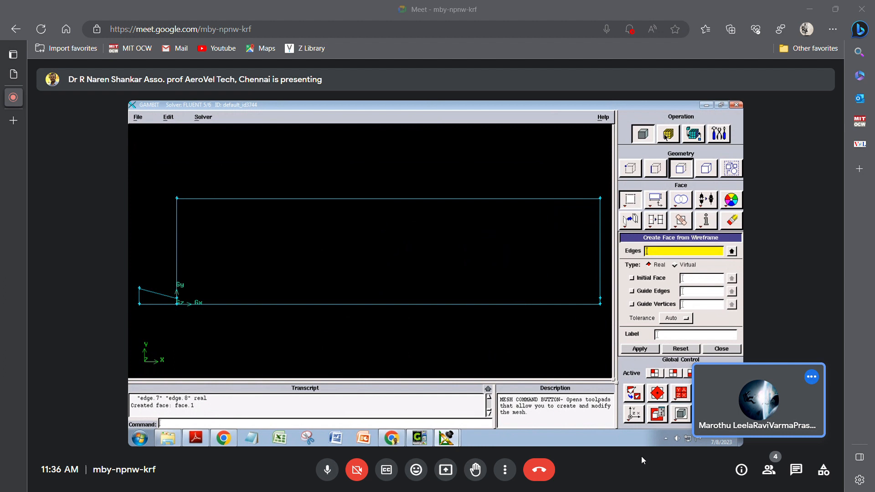
- Set up edge meshing on the large rectangle's lower and upper long edges with an interval size of 4 and a successive ratio of 1.025
left_click(666, 135)
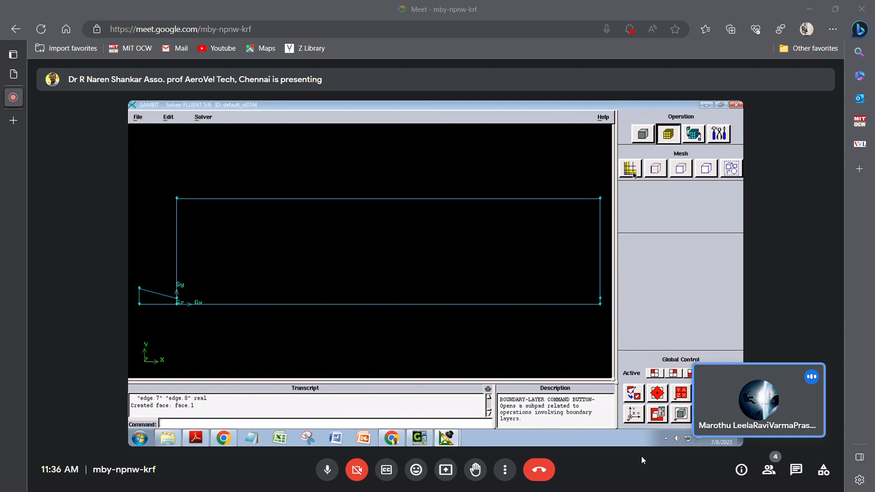
left_click(631, 170)
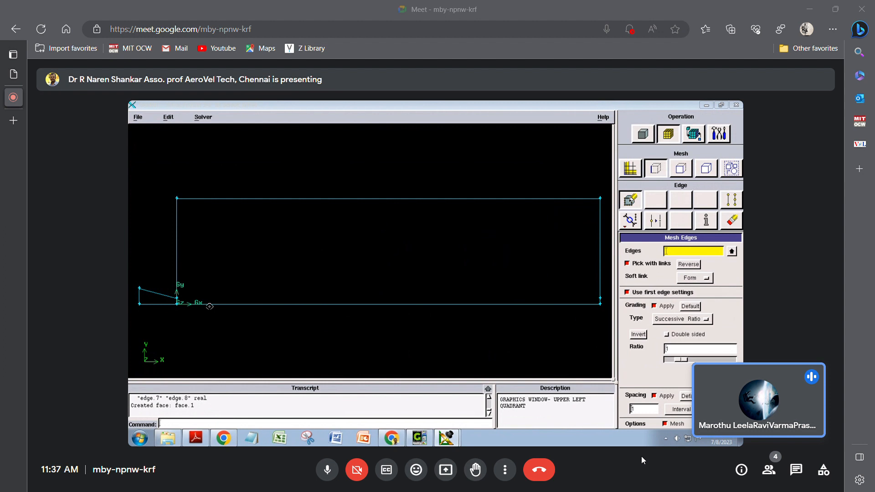
left_click_drag(652, 230, 649, 175)
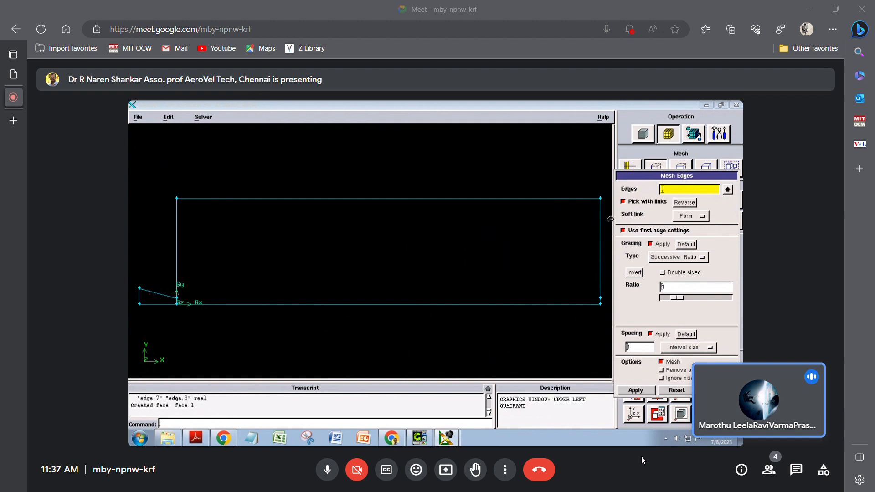
left_click(428, 304, "shift")
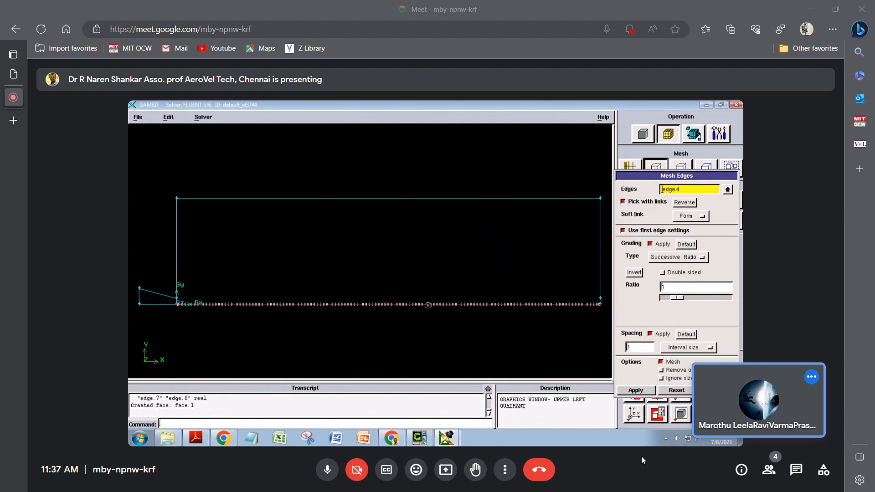
left_click(431, 198, "shift")
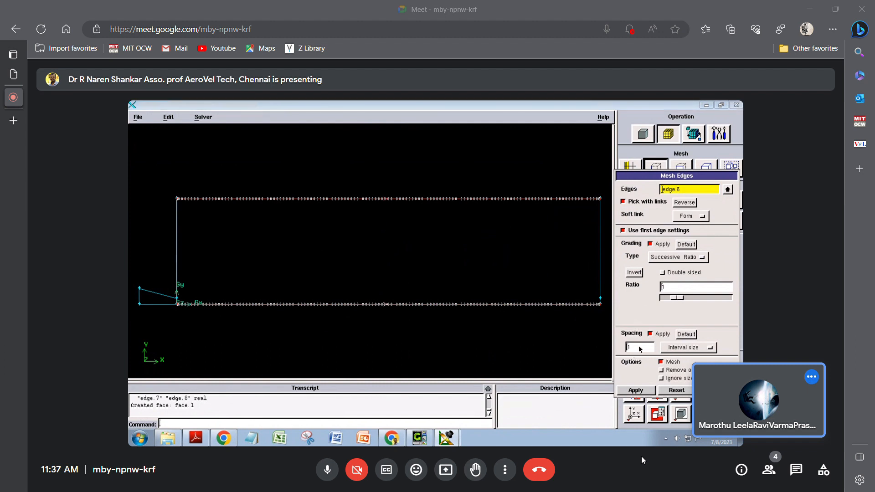
left_click_drag(639, 347, 574, 343)
type("4")
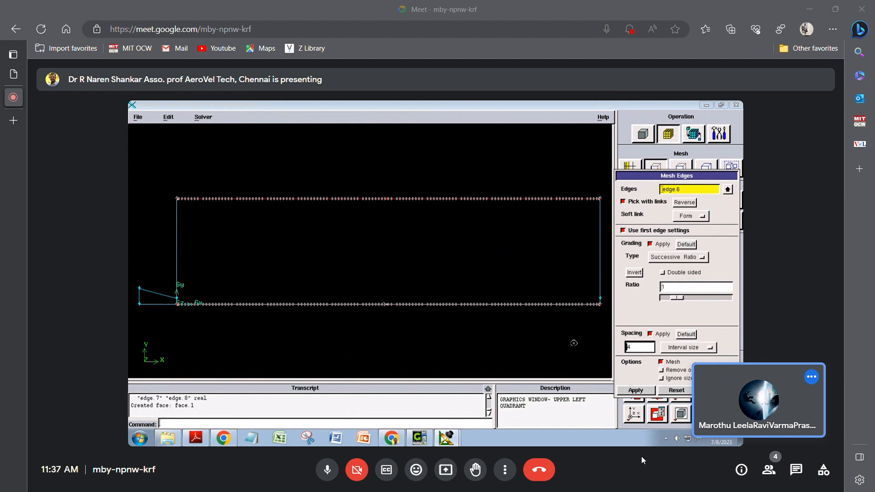
left_click(672, 289)
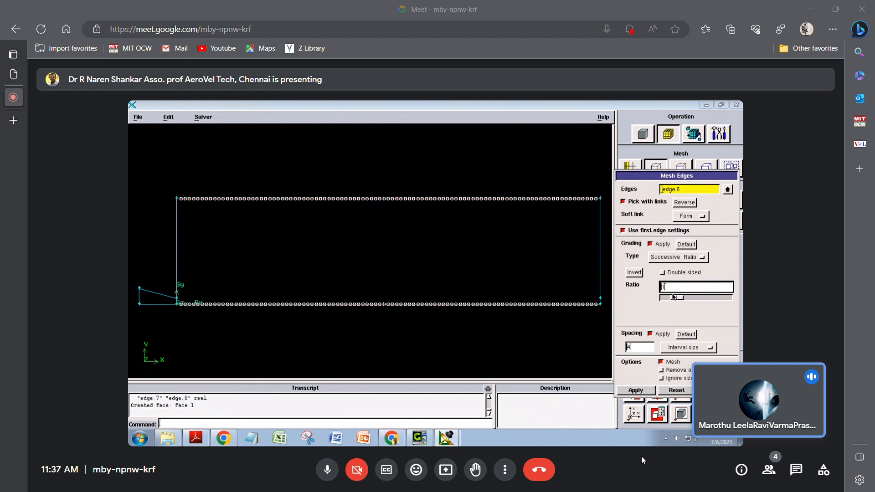
type("25")
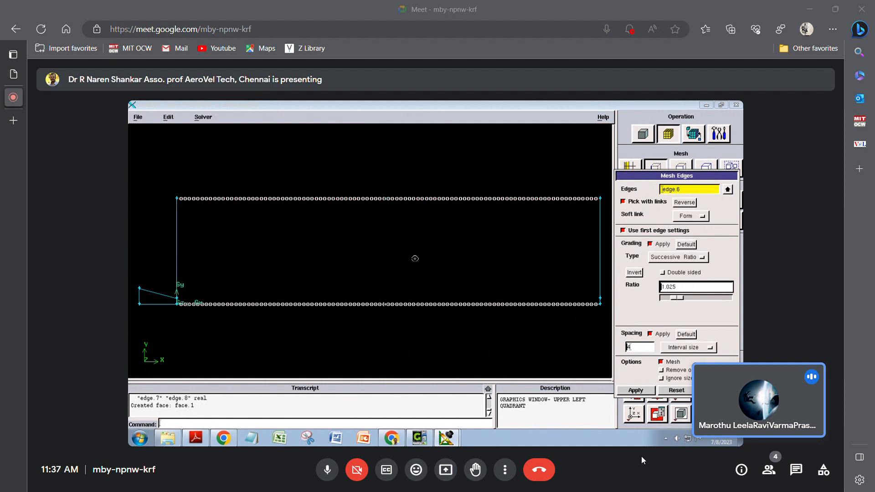
middle_click(415, 259, "shift")
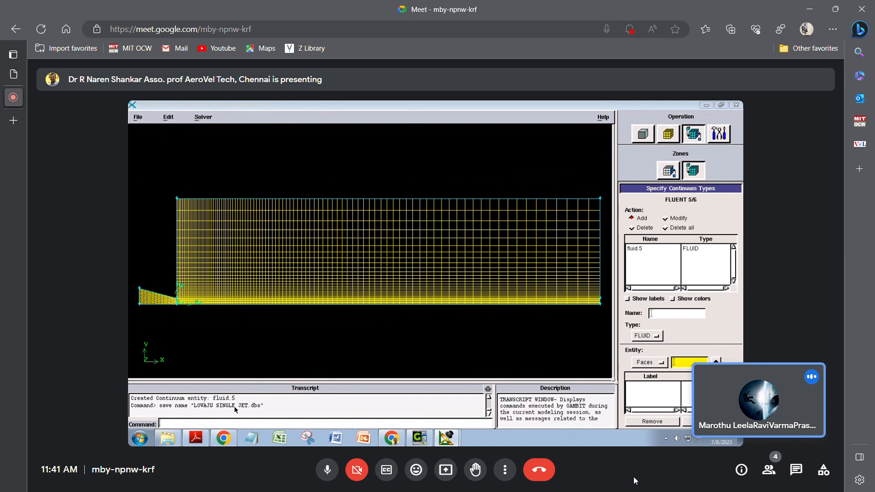
- Set up the mesh export to LOVAJU SINGLE JET.msh as a 2-D (X-Y) mesh
left_click(138, 118)
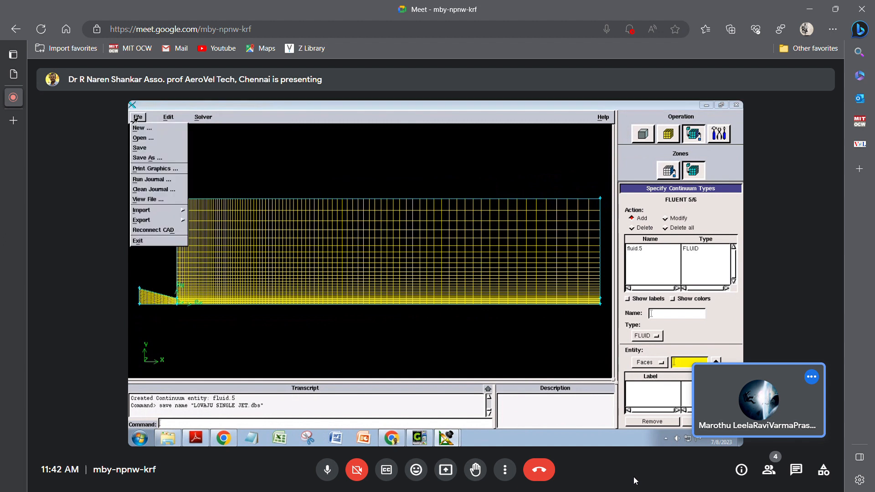
mouse_move(140, 222)
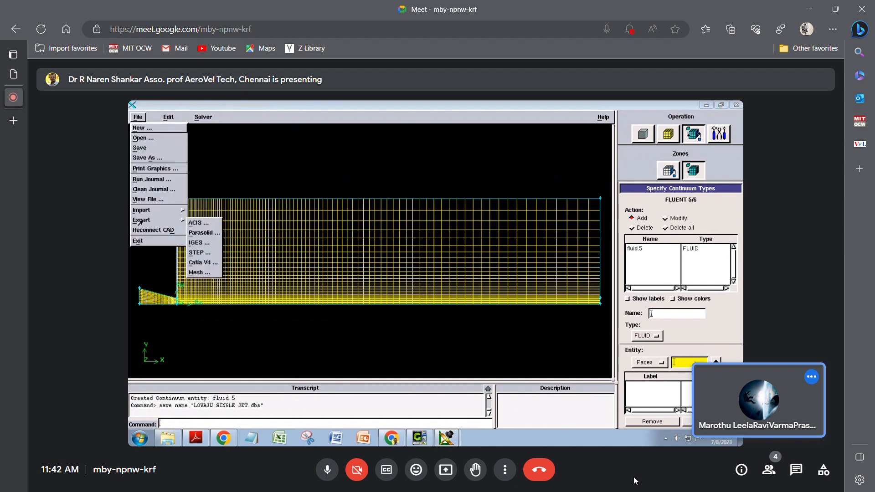
left_click(194, 273)
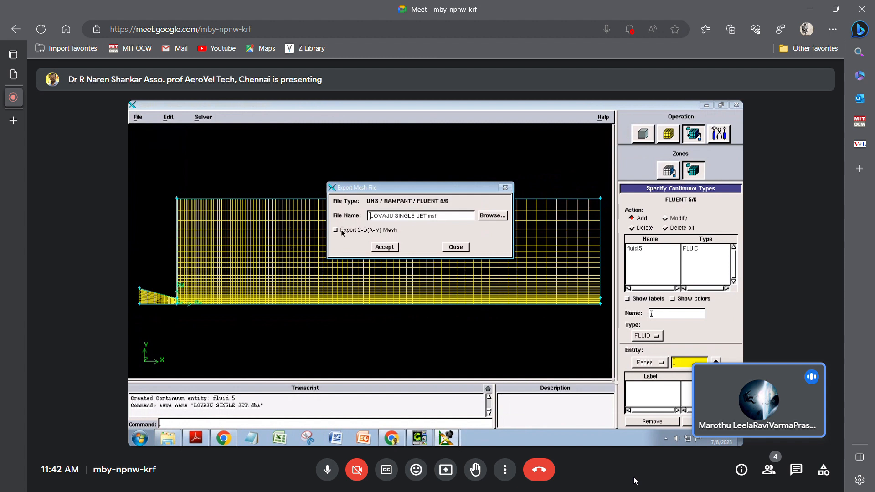
left_click(343, 231)
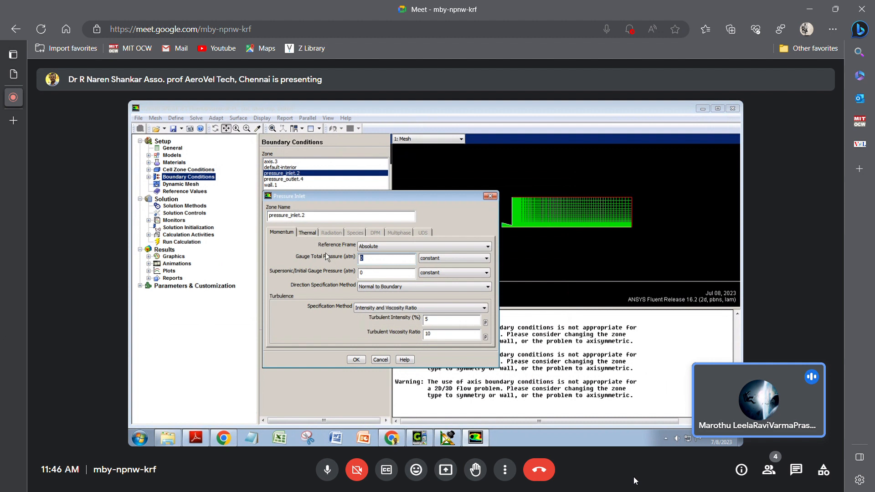
- In ANSYS Fluent, set the gauge total pressure of the pressure_inlet.2 boundary to 0.2755 atm
type("0.2755")
left_click(357, 359)
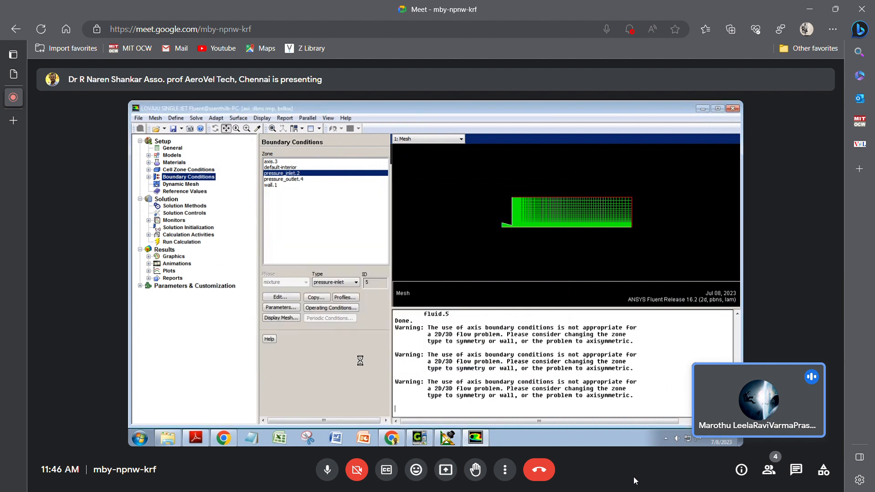
- Review the solution methods and open the Courant number in the solution controls for editing
left_click(181, 206)
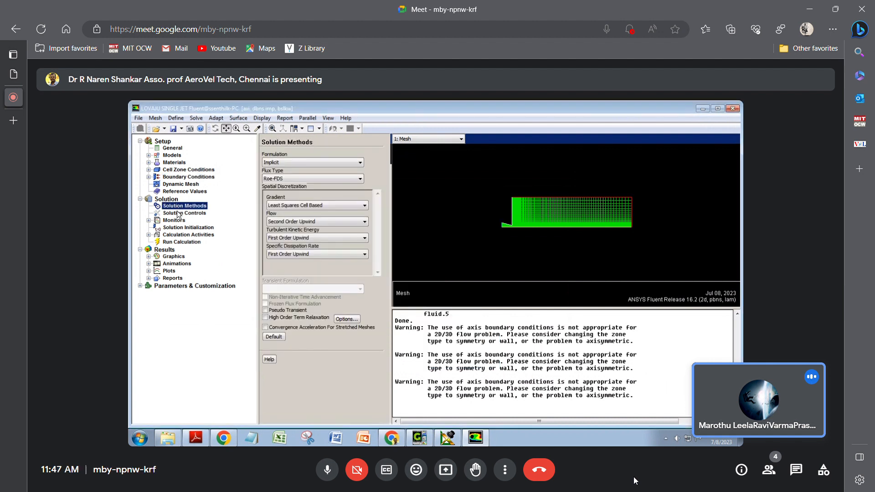
left_click(179, 213)
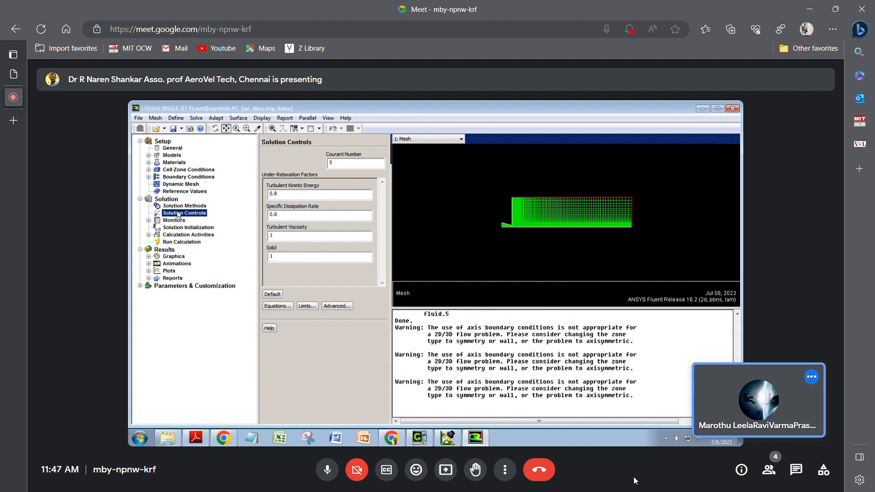
left_click_drag(338, 164, 298, 170)
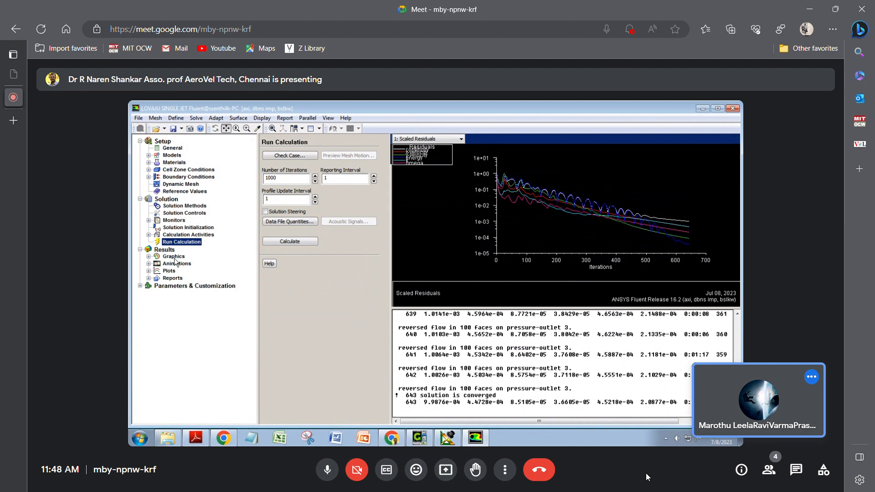
- Write the case and data files as LOVAJU SINGLE JET M0.6 in the GAMBIT FOR STUDENTS folder
left_click(138, 119)
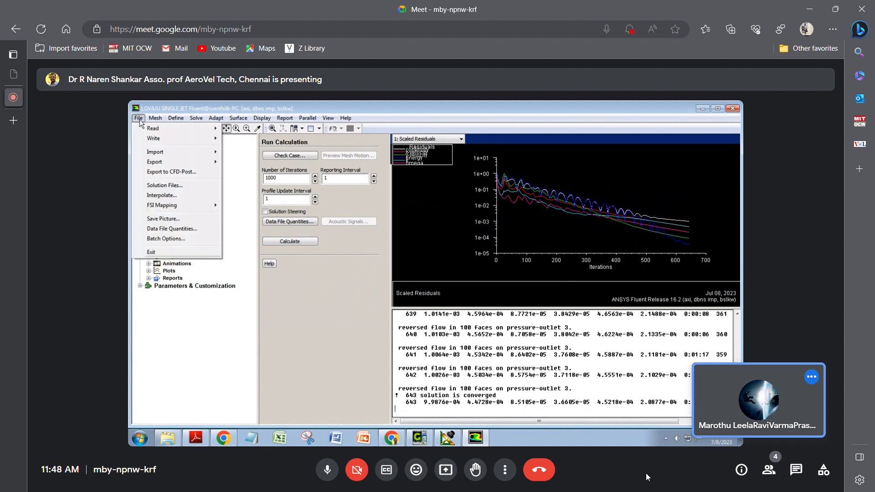
mouse_move(155, 139)
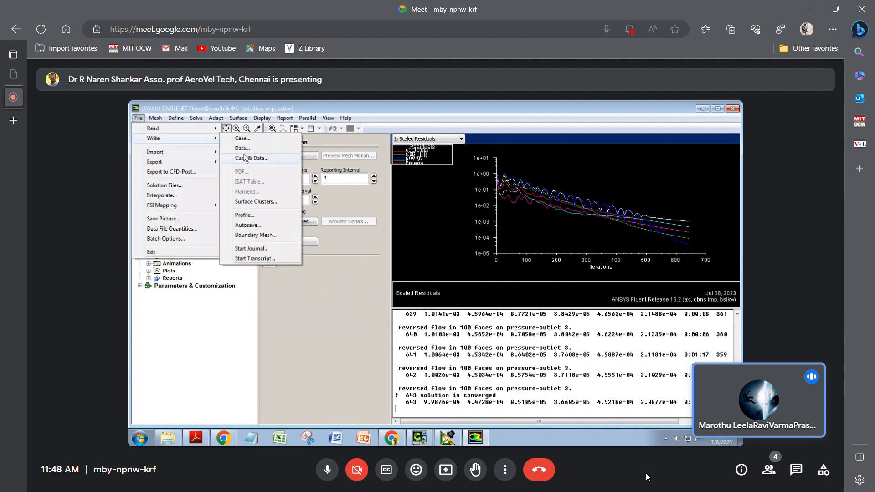
left_click(246, 158)
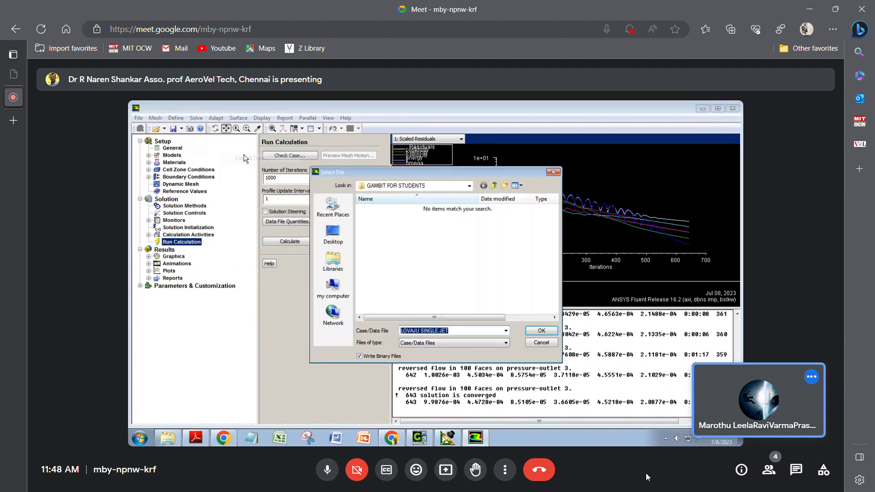
left_click(450, 331)
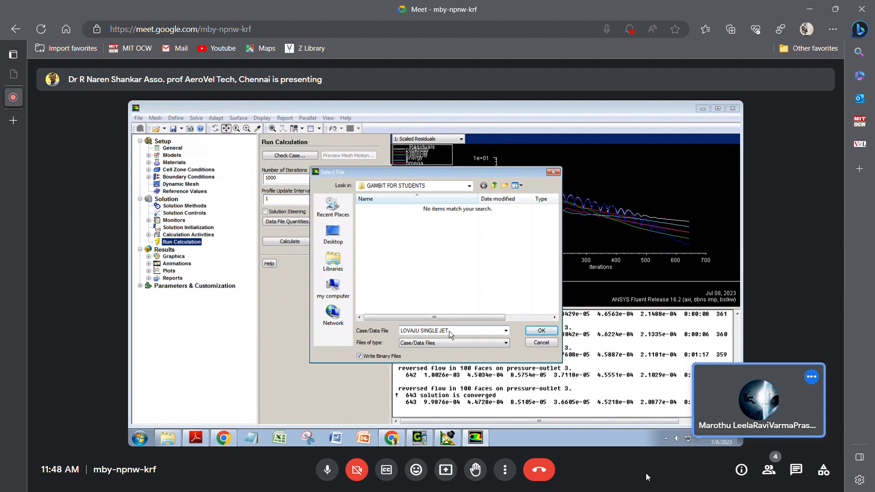
type("M0.6")
left_click(541, 330)
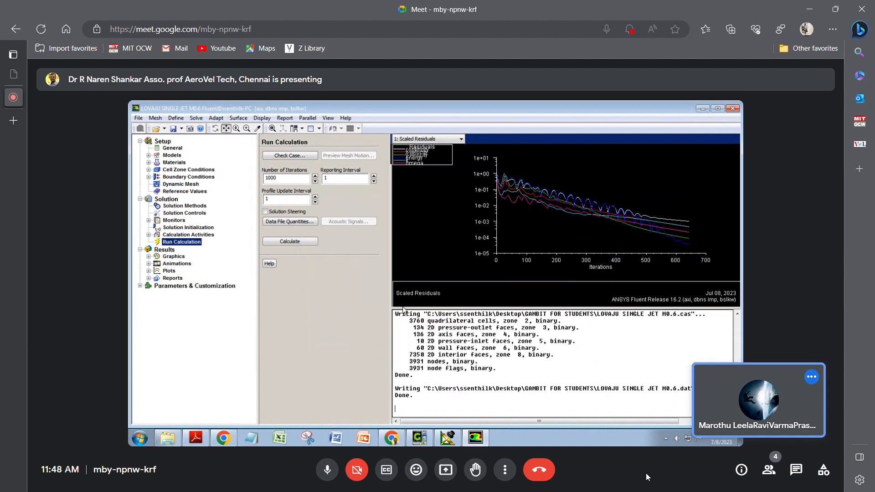
- Compute and display contours of velocity magnitude, fit them to the graphics window, and reopen the contour settings
left_click(174, 256)
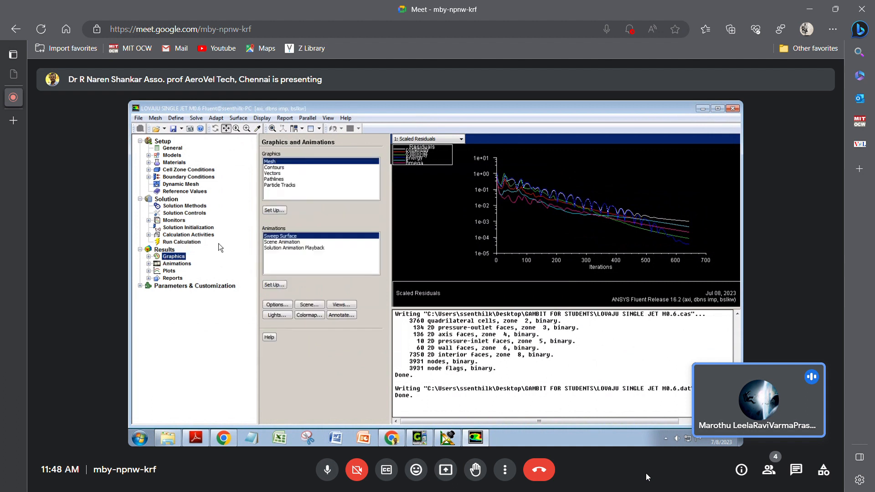
left_click(280, 168)
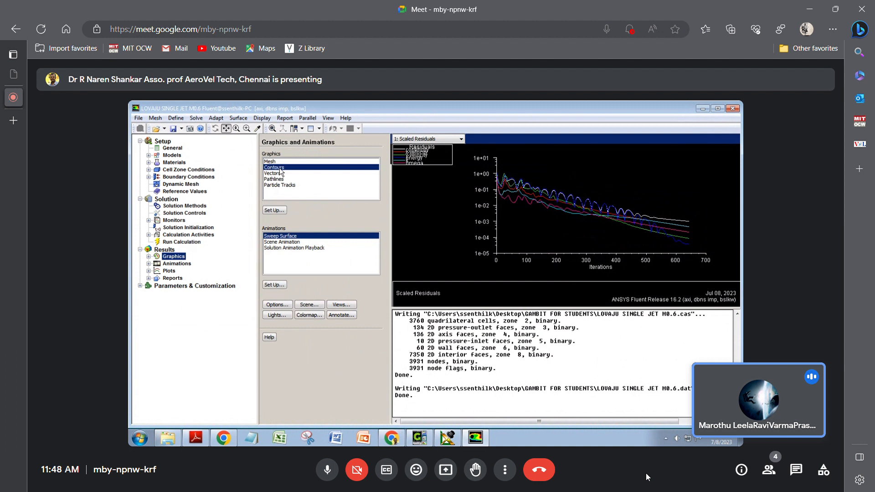
double_click(281, 168)
left_click(351, 215)
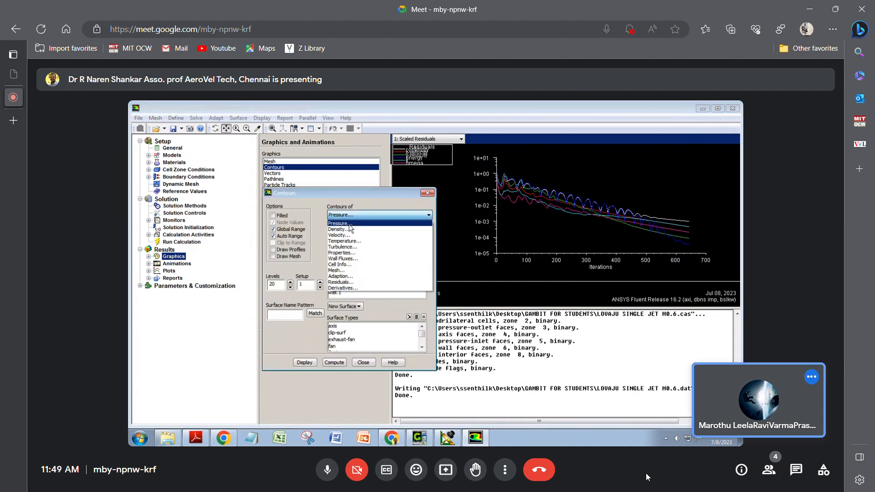
left_click(342, 235)
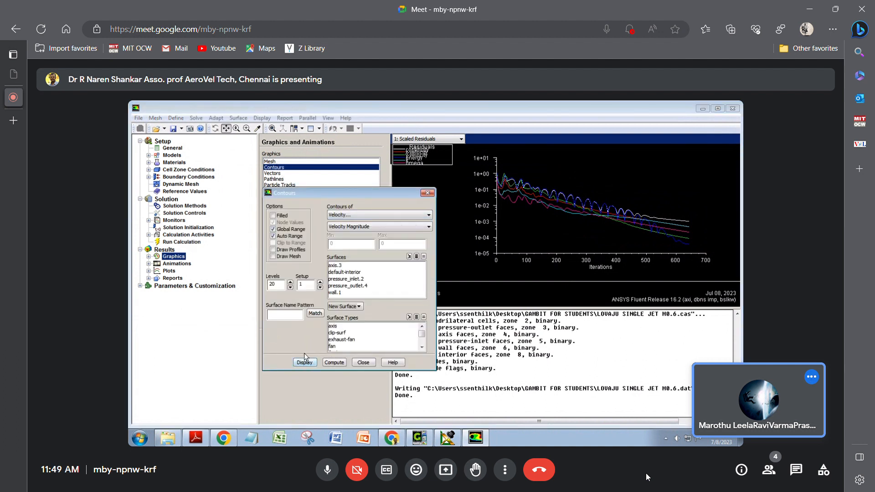
left_click(334, 362)
left_click(304, 362)
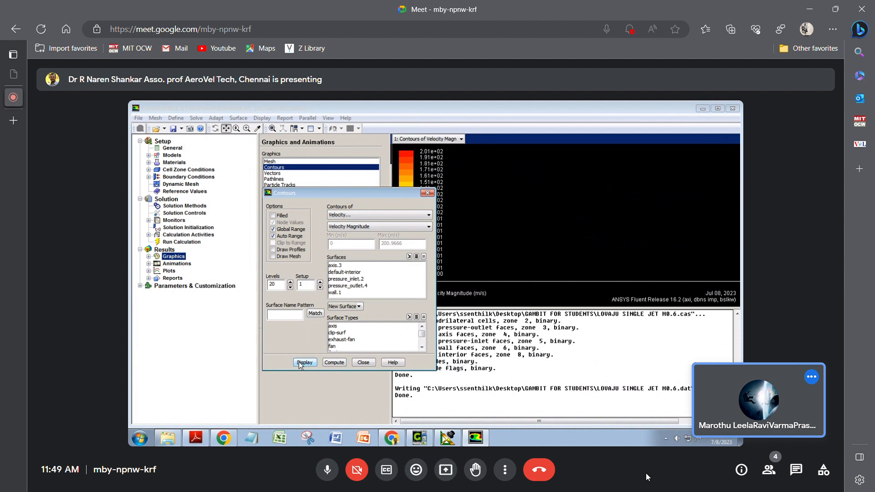
left_click(369, 362)
left_click(273, 129)
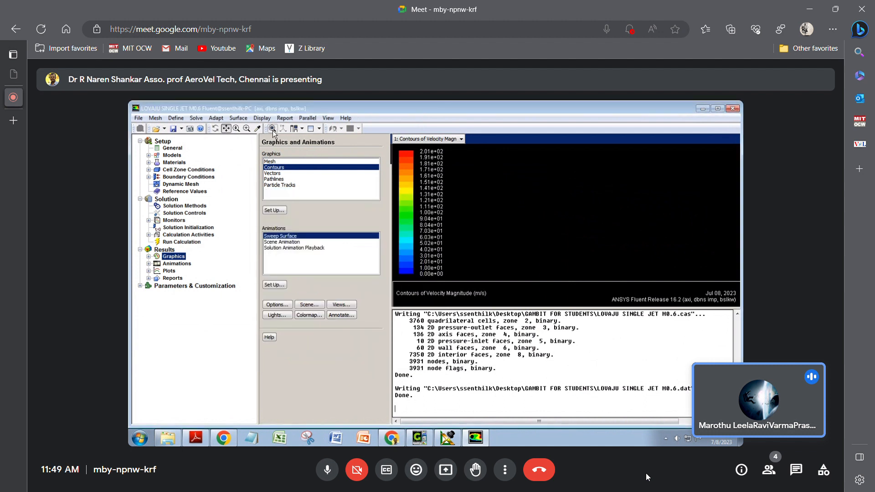
double_click(291, 169)
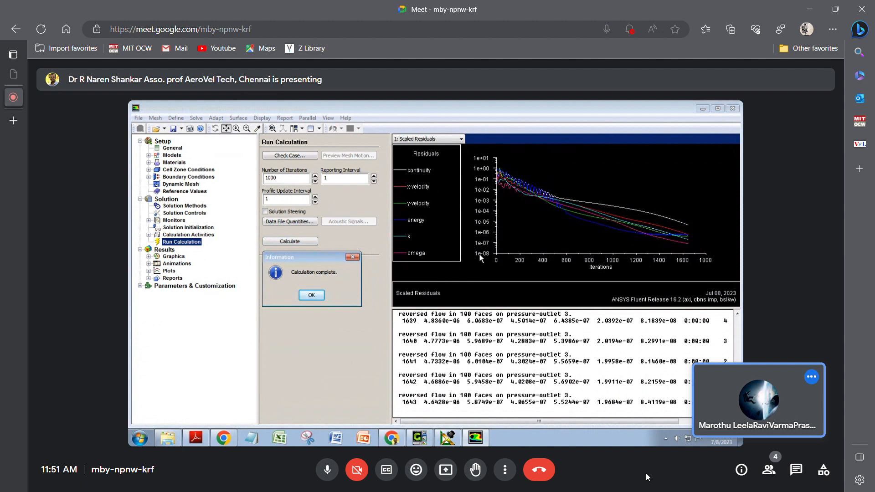
- Acknowledge the completed calculation
left_click(306, 296)
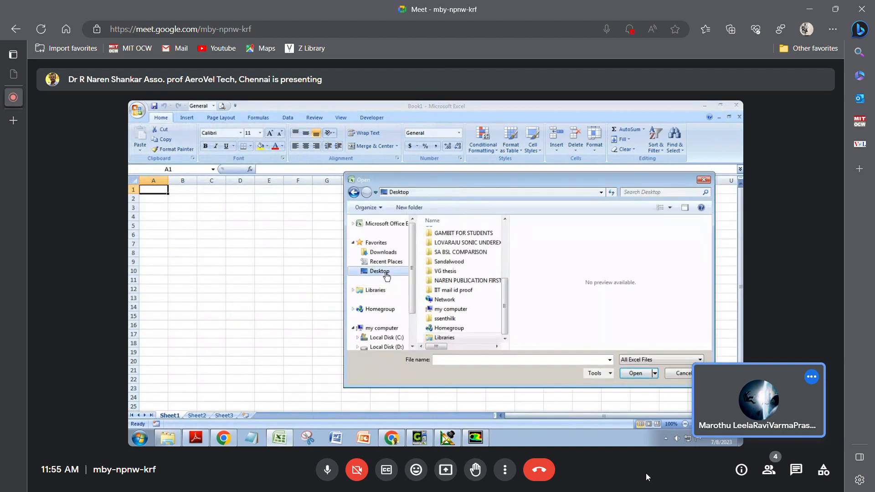
- In Excel, open CLMN M0.6 from the GAMBIT FOR STUDENTS folder with all file types listed, importing it as tab-delimited text
left_click(644, 361)
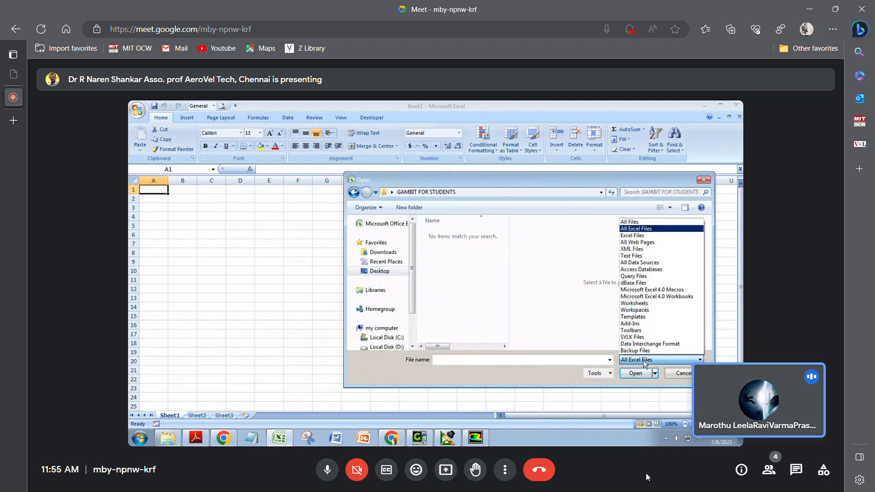
left_click(651, 223)
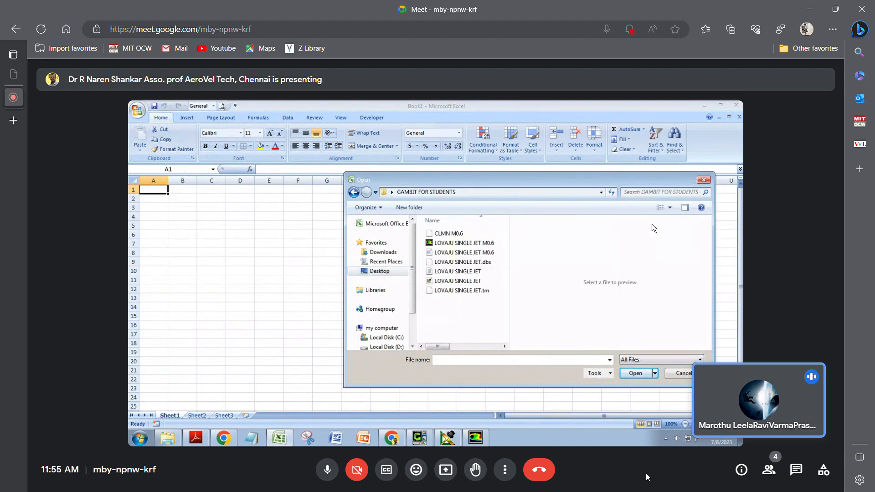
left_click(458, 234)
left_click(634, 374)
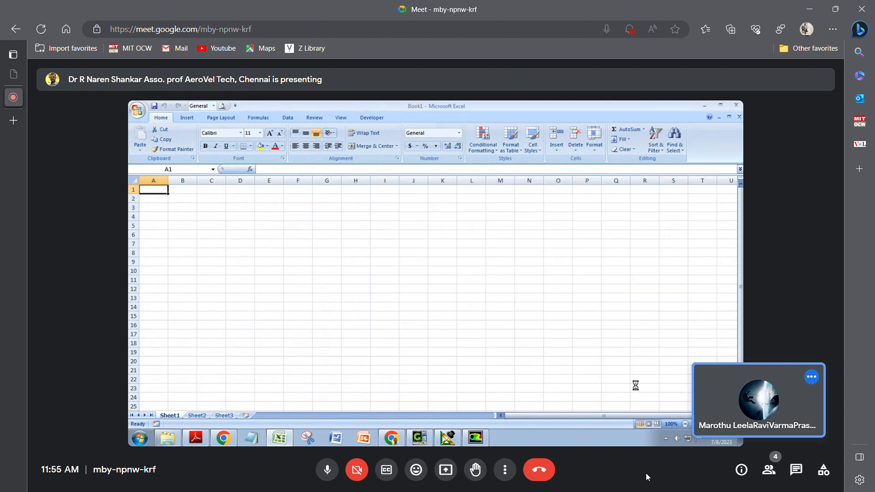
left_click(325, 299)
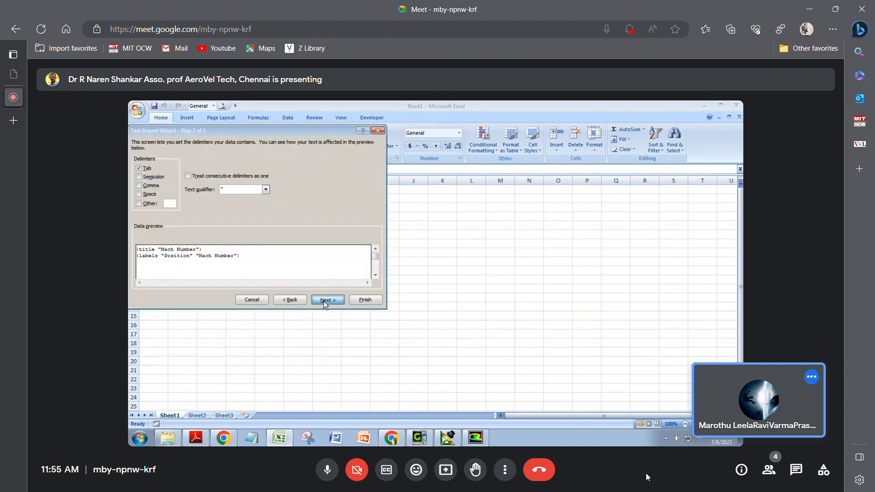
left_click(325, 300)
left_click(355, 301)
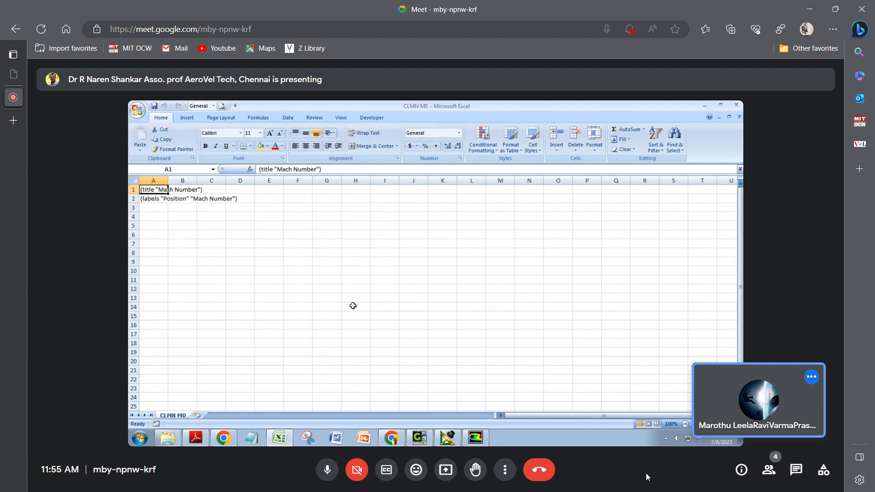